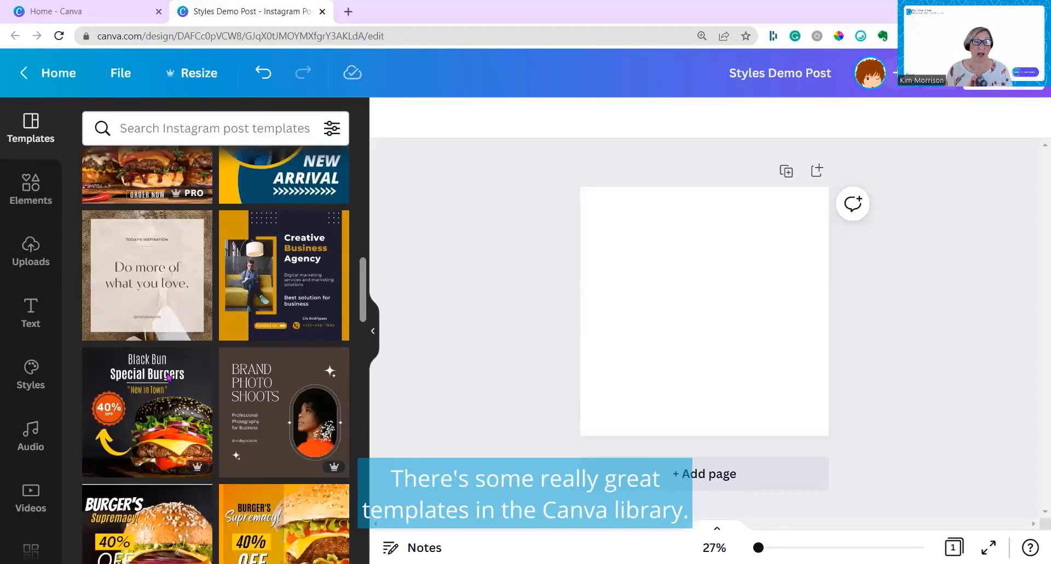
Apply the recently used brown Mae West quote template to the blank Instagram post.
scroll(168, 378, "down", 6)
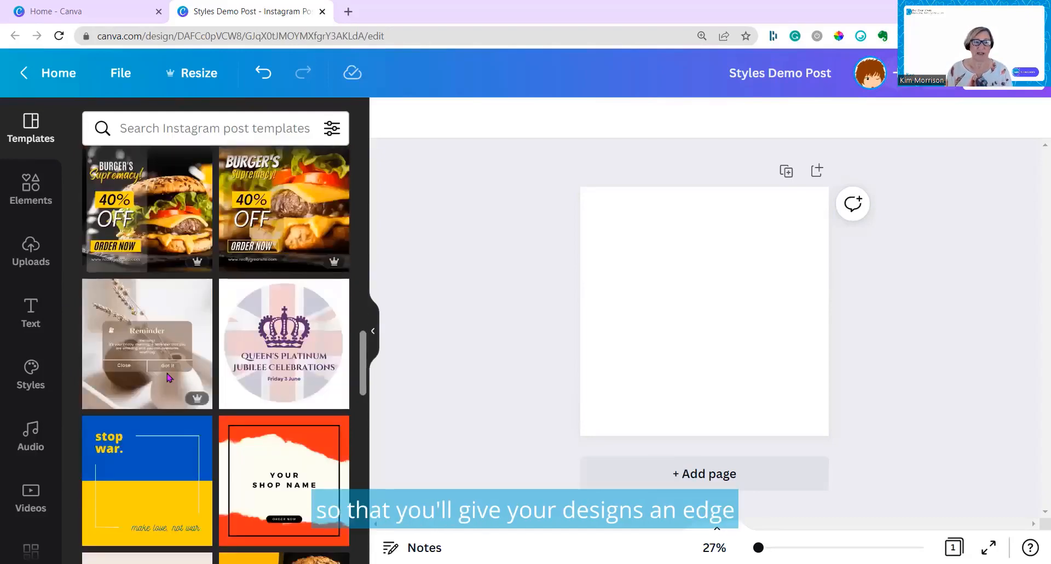
scroll(168, 378, "down", 5)
scroll(167, 376, "up", 10)
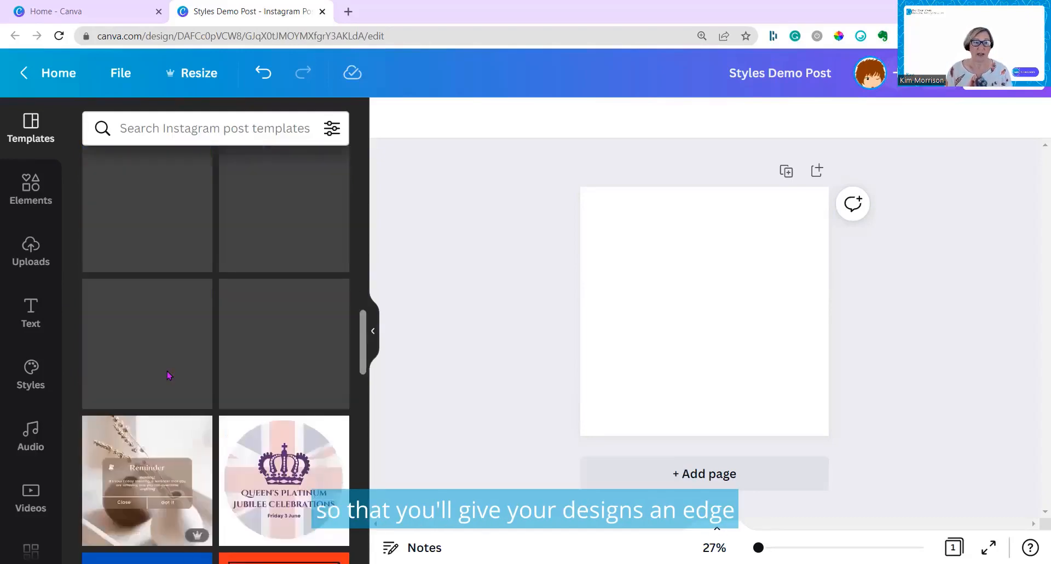
scroll(168, 373, "up", 10)
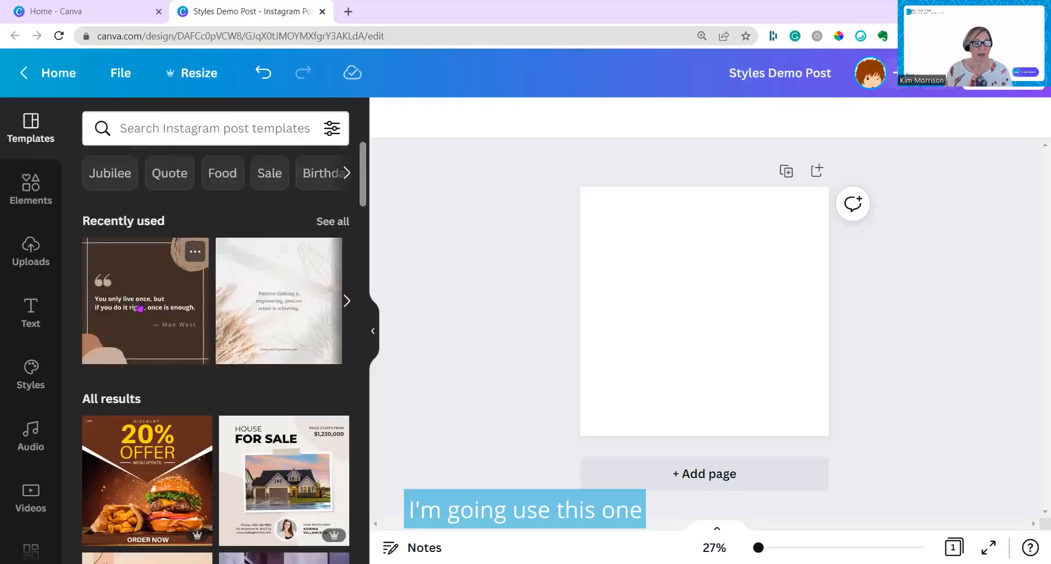
left_click(140, 307)
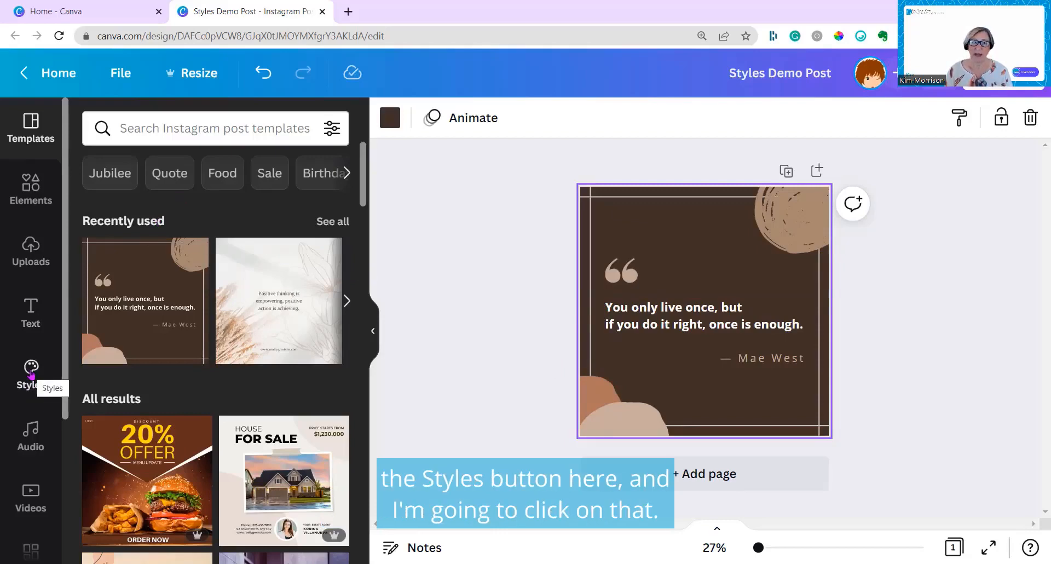
Apply the BYOGD brand palette to the post and shuffle its colours until the background is lilac.
left_click(31, 374)
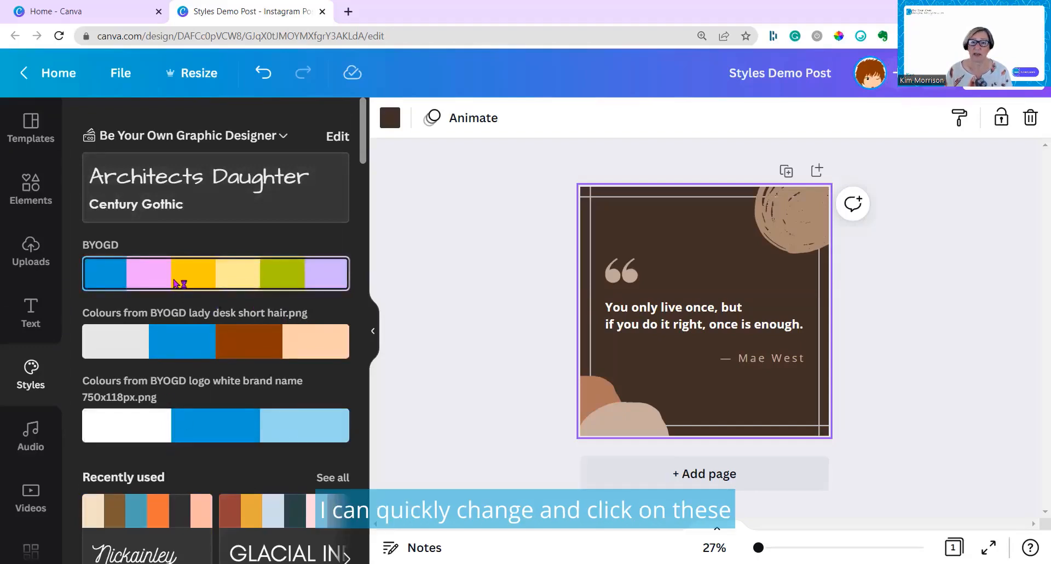
left_click(175, 283)
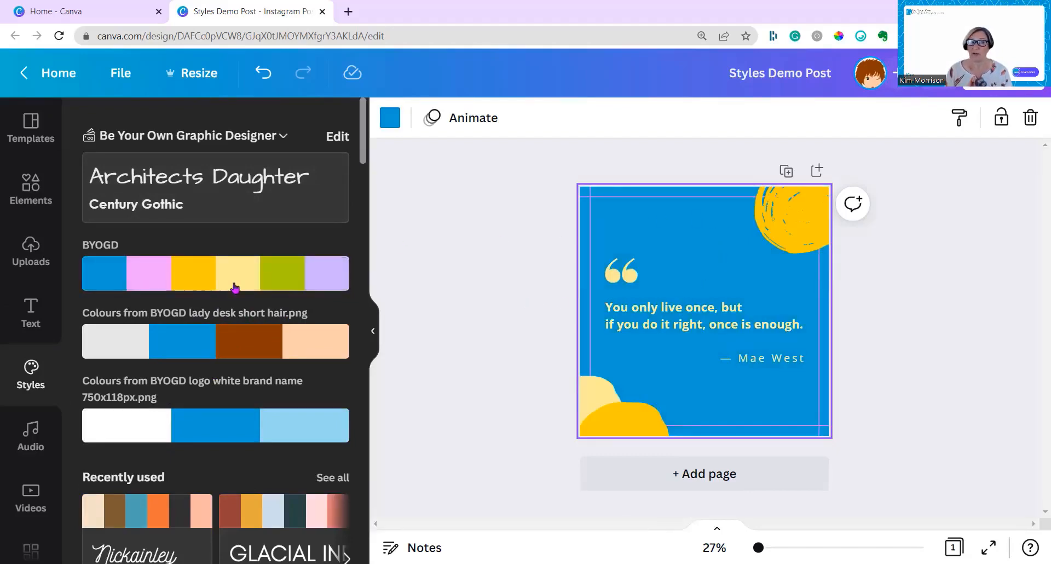
mouse_move(233, 284)
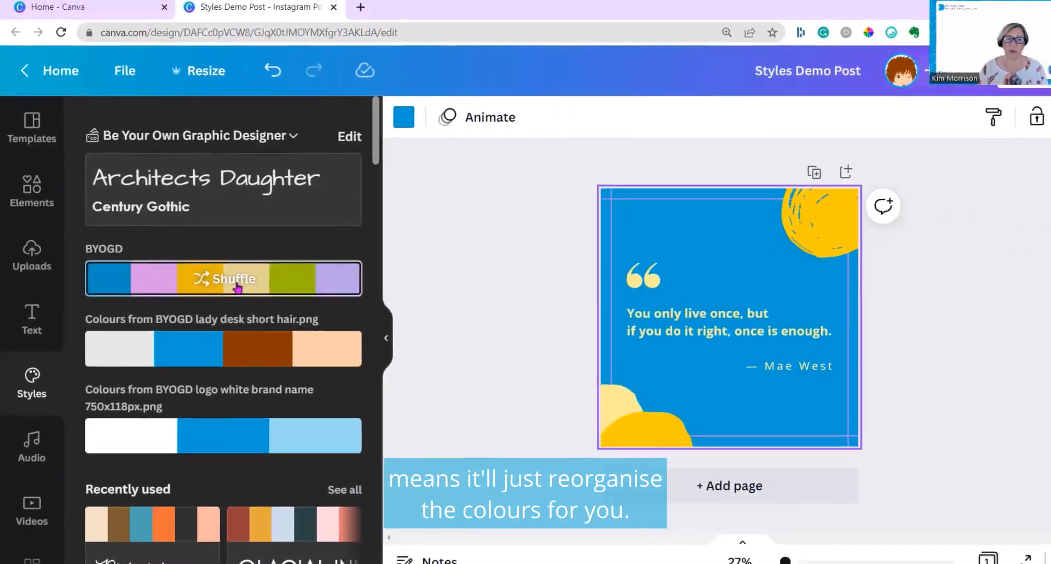
left_click(285, 319)
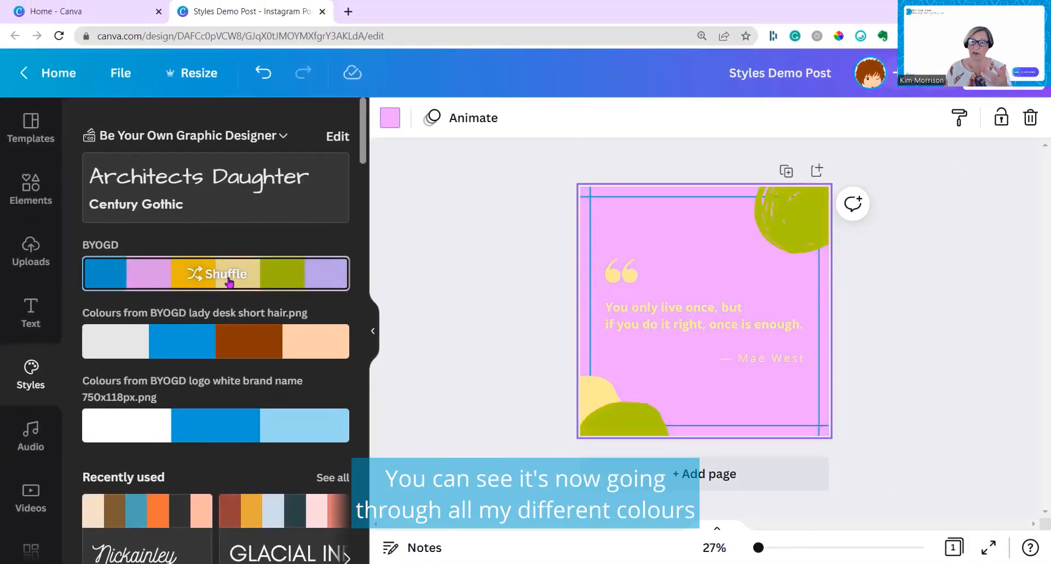
left_click(229, 280)
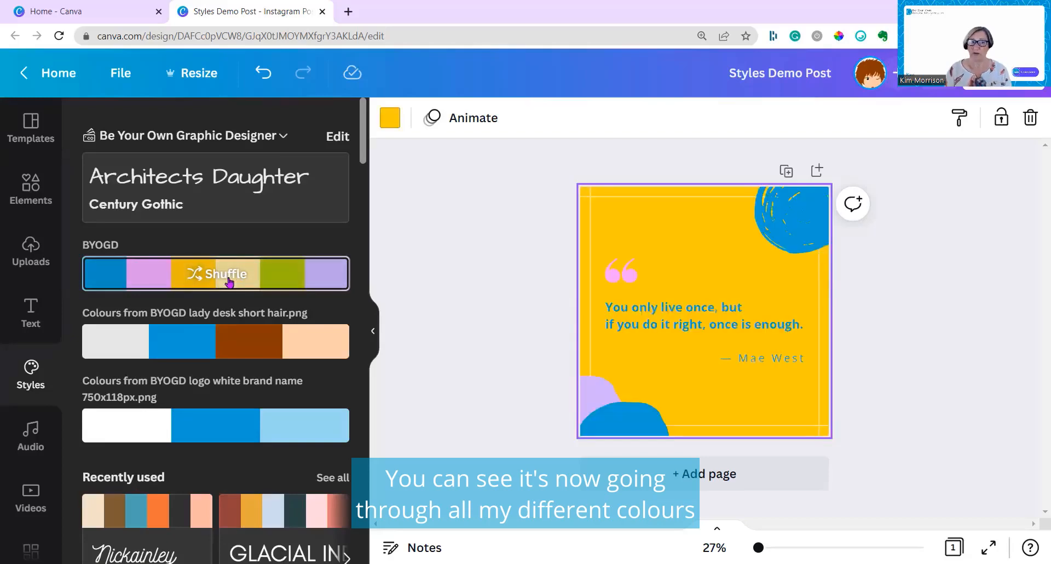
left_click(229, 280)
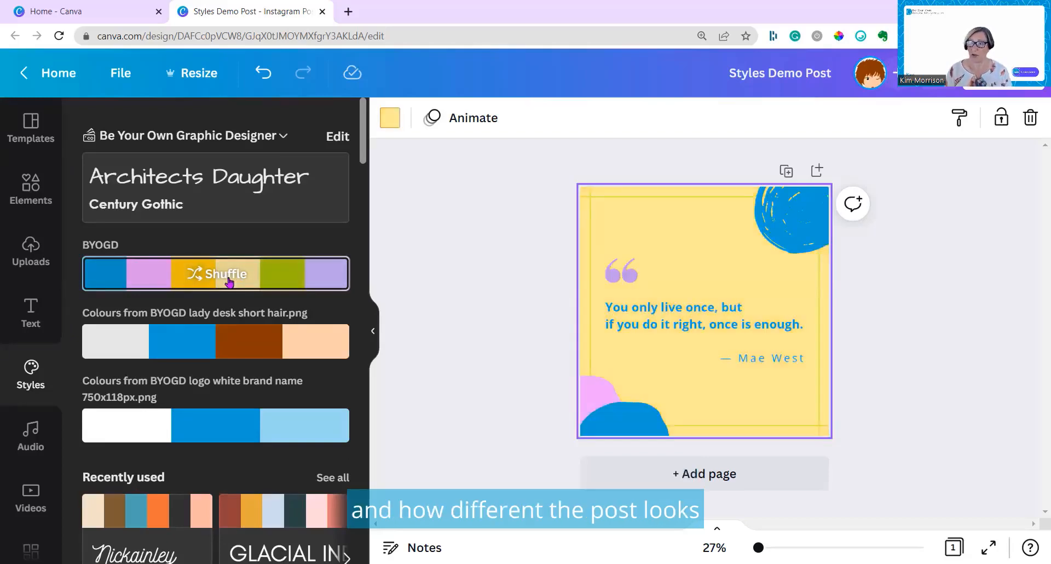
left_click(228, 280)
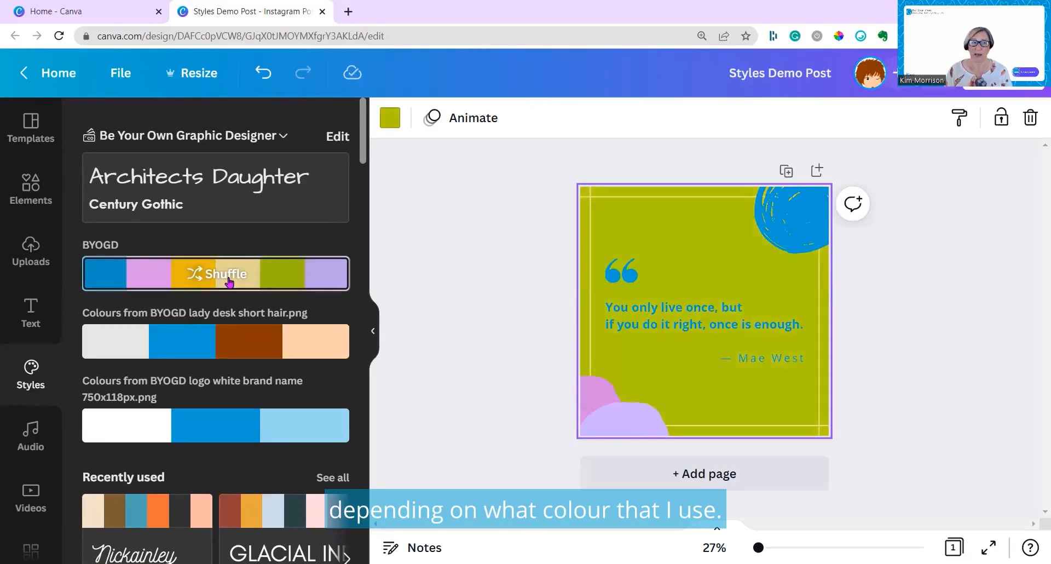
left_click(230, 281)
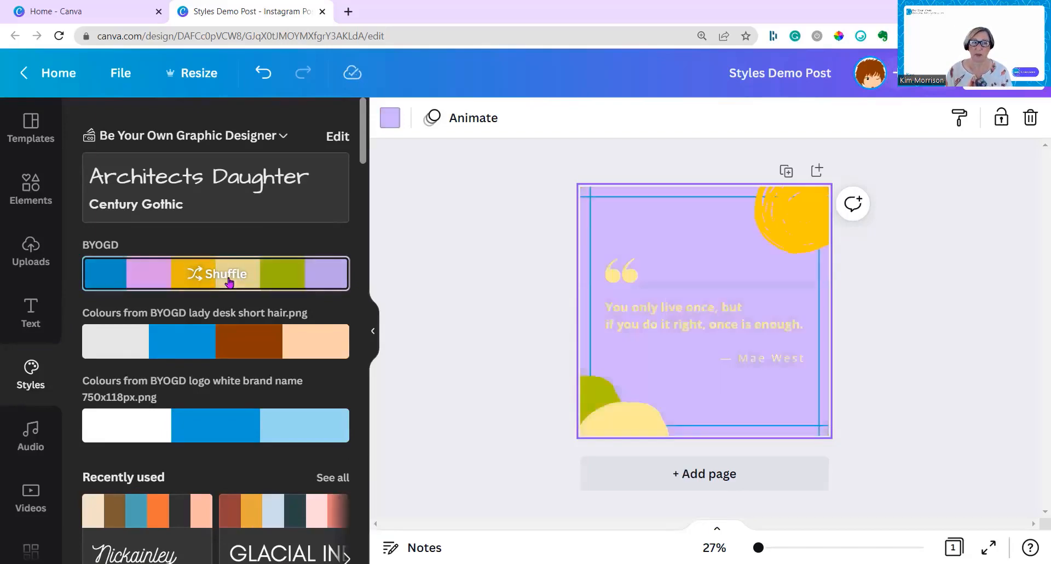
Apply the pink, white, purple, teal, yellow and blue palette from the full palette collection and shuffle it to a teal background.
scroll(172, 308, "down", 7)
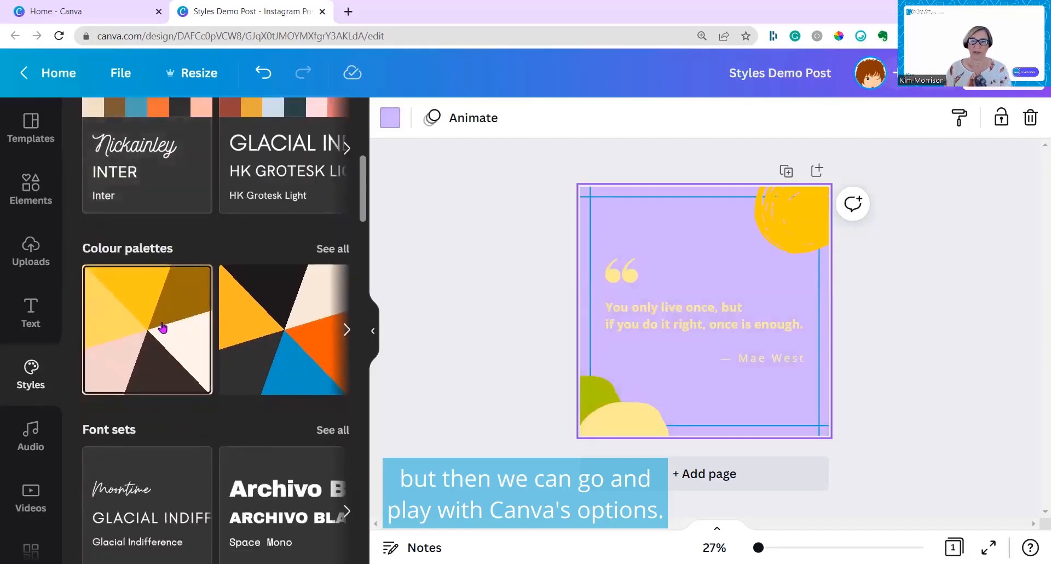
left_click(333, 249)
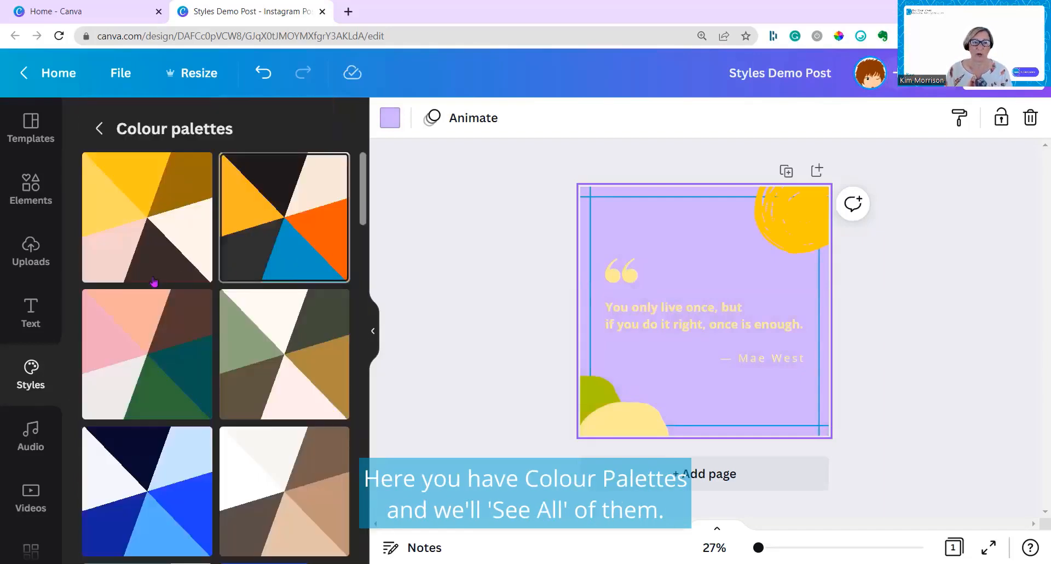
scroll(176, 328, "down", 5)
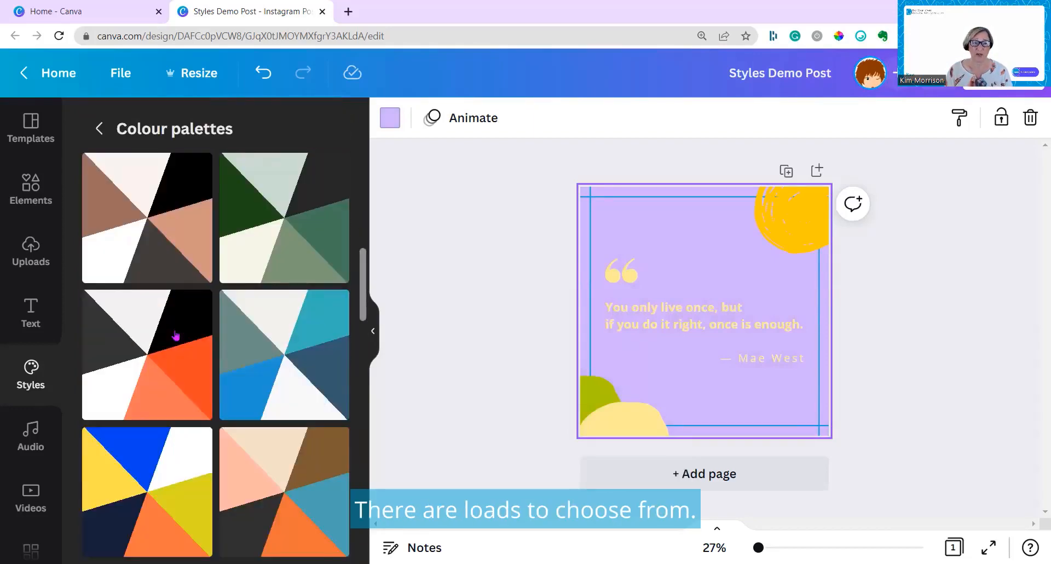
scroll(175, 335, "down", 10)
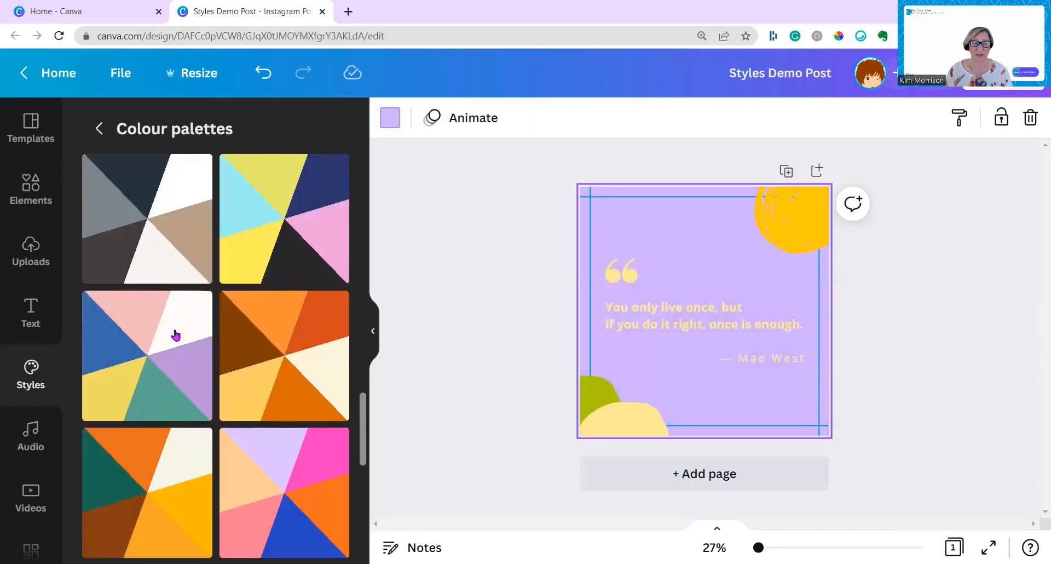
left_click(162, 390)
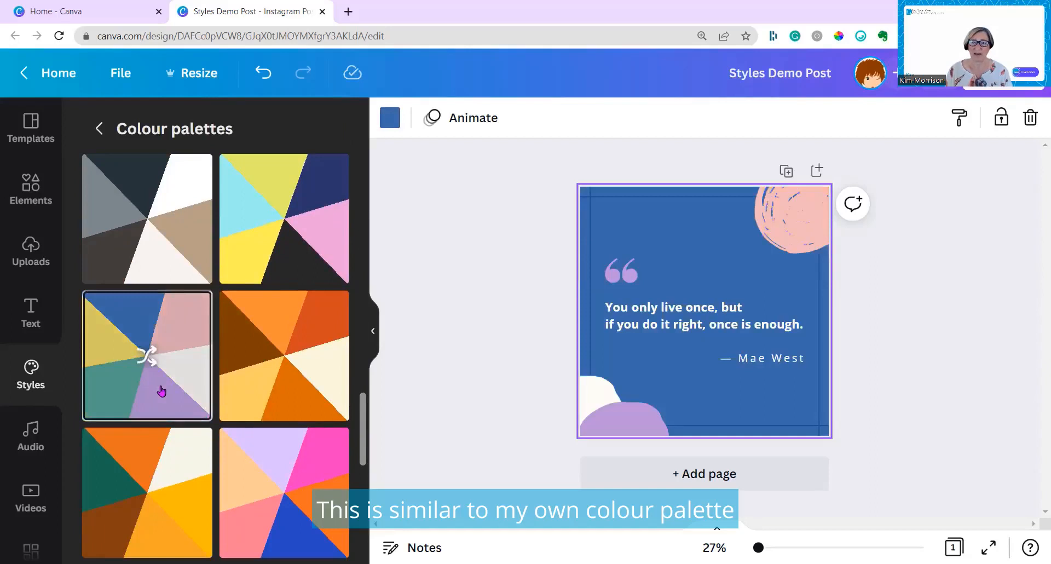
left_click(147, 357)
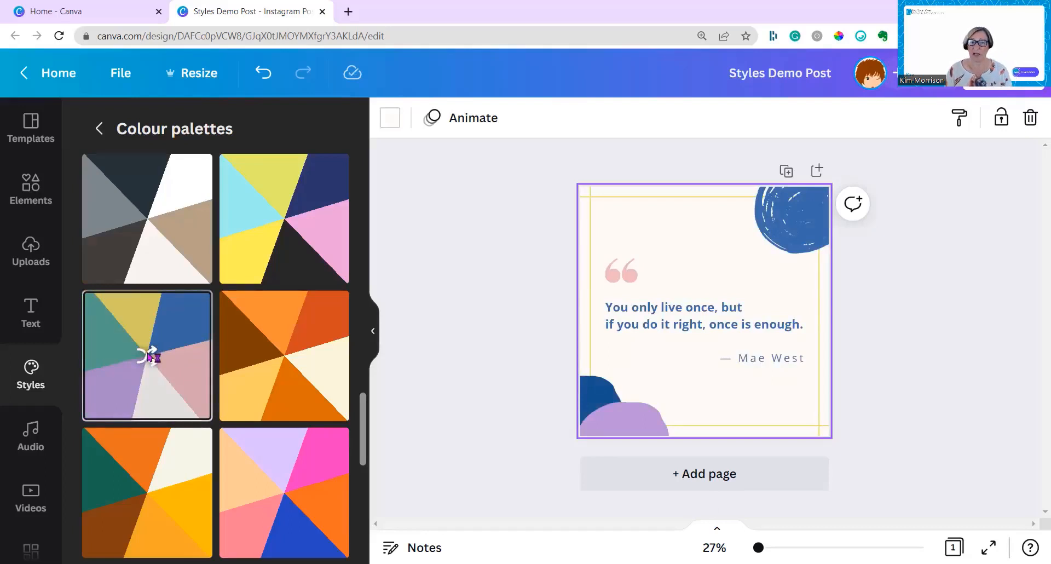
left_click(147, 357)
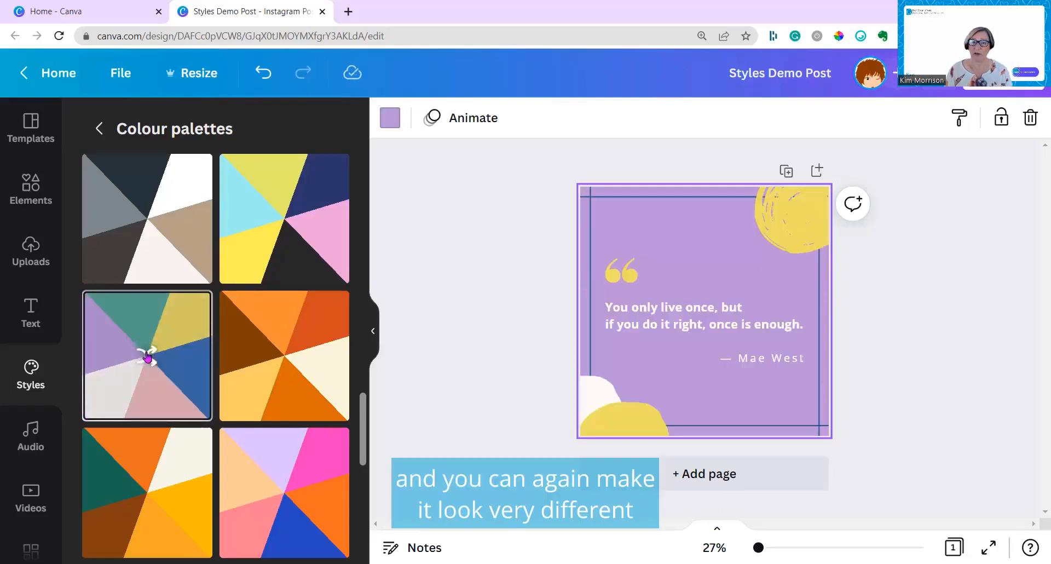
left_click(147, 357)
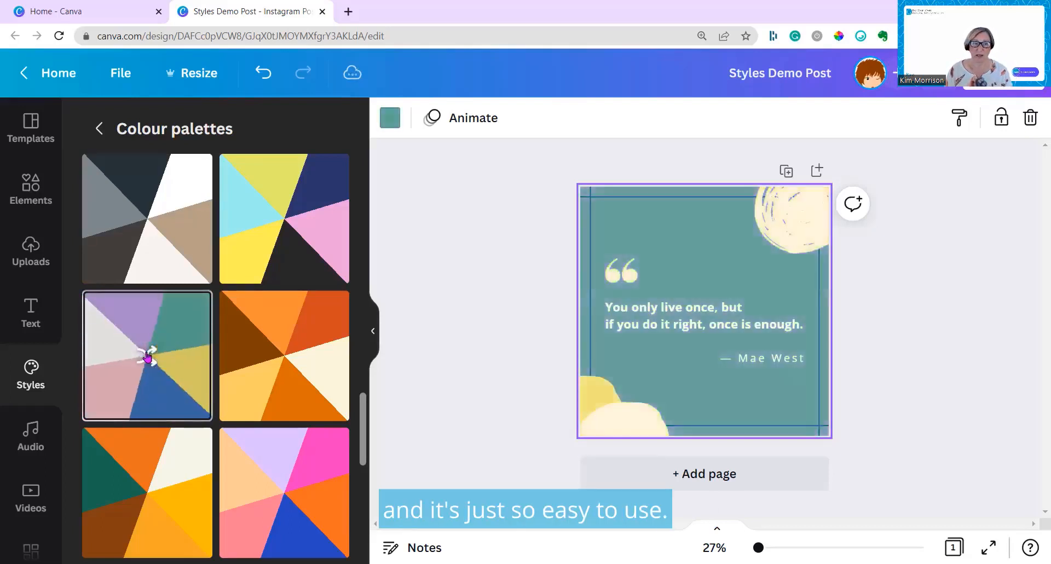
Apply the lilac, hot pink, orange, blue, coral and peach palette and shuffle it until the background is orange.
scroll(284, 454, "down", 3)
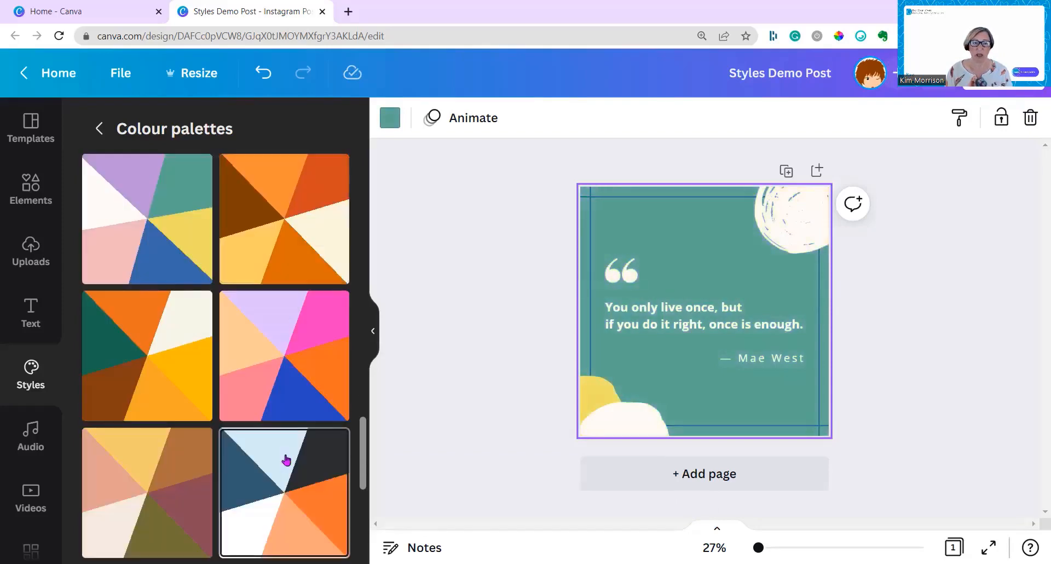
left_click(311, 350)
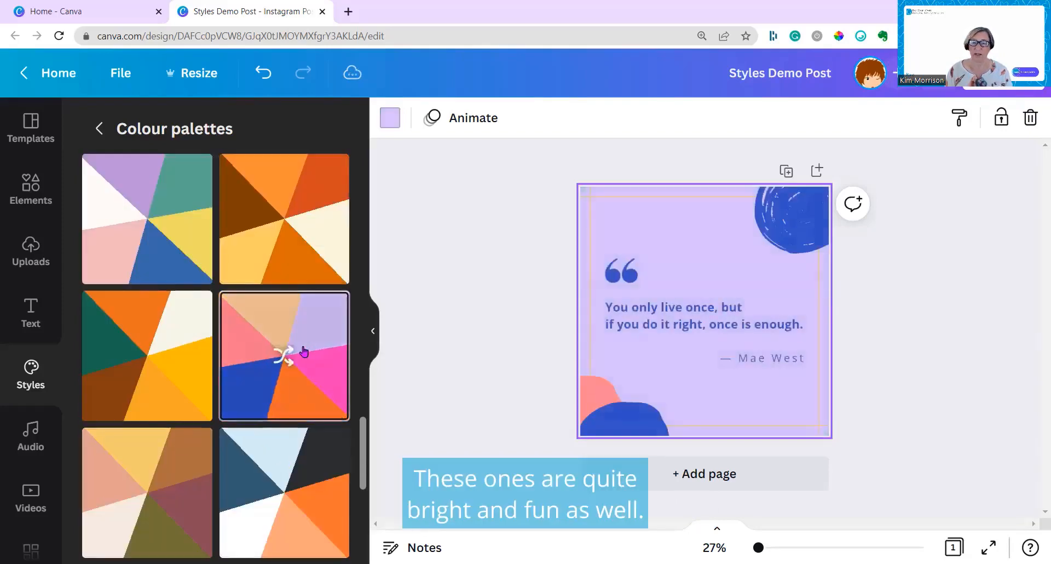
left_click(294, 353)
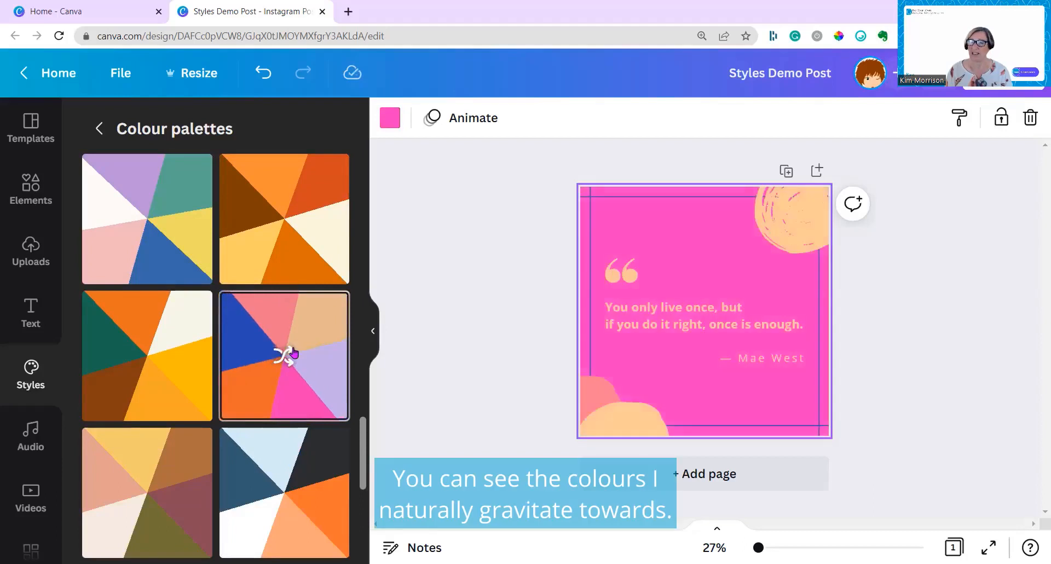
left_click(294, 353)
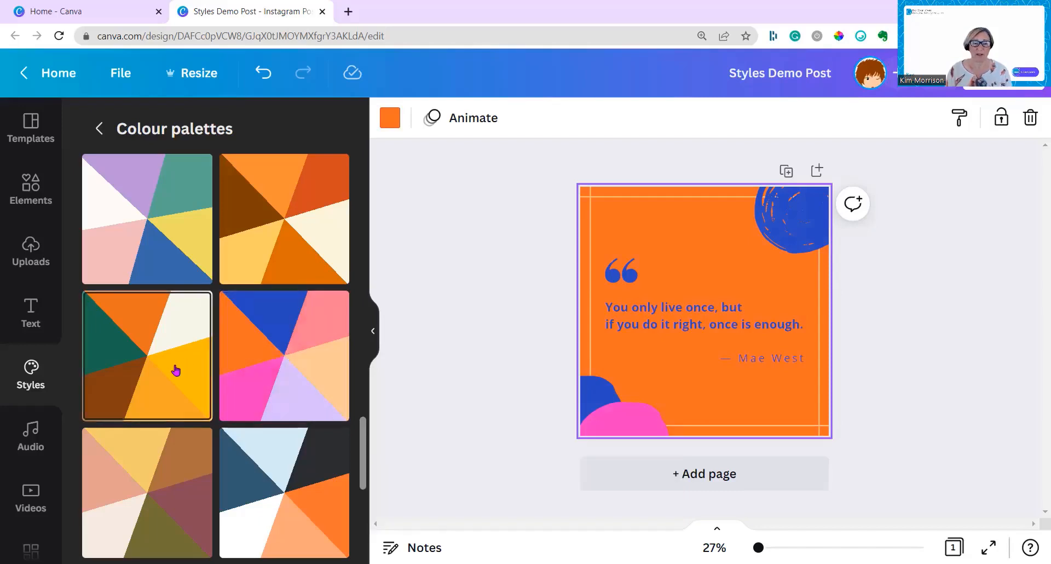
scroll(176, 370, "down", 2)
scroll(174, 369, "up", 5)
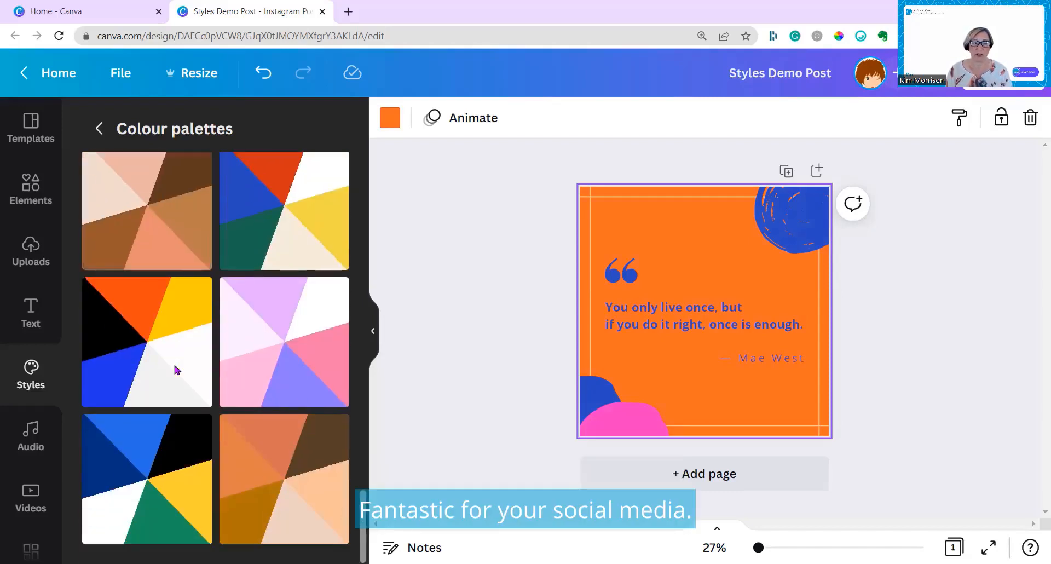
left_click(100, 129)
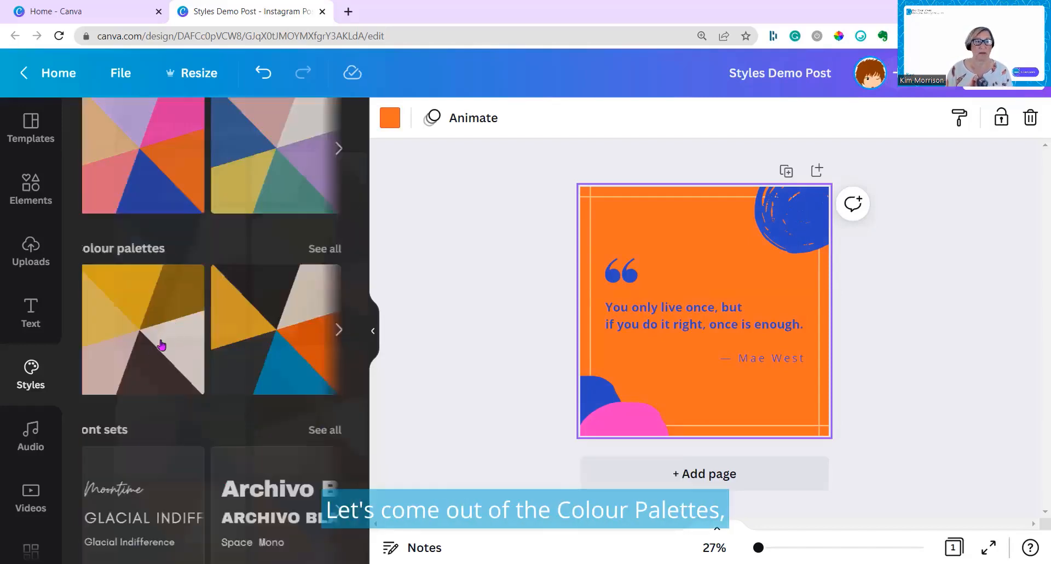
From the full font set collection, try the Moontime, Archivo Black and Chunk Five sets on the quote text.
scroll(137, 352, "down", 3)
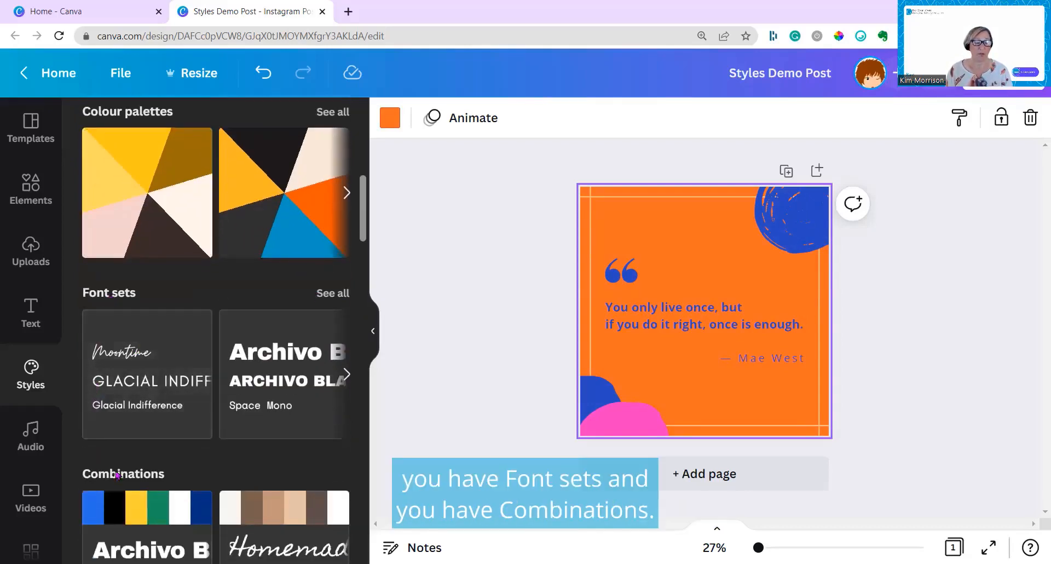
left_click(335, 294)
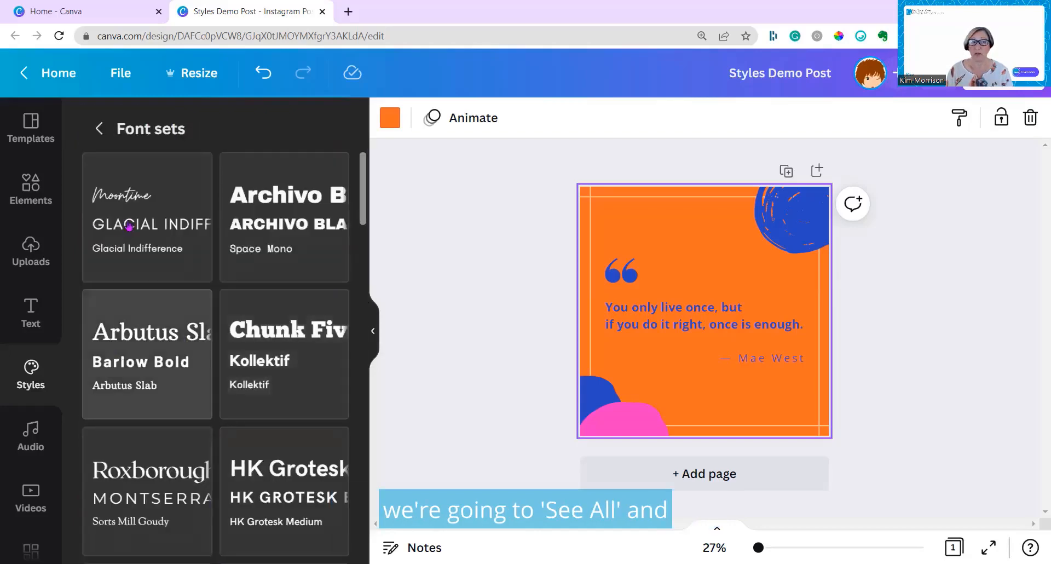
left_click(149, 230)
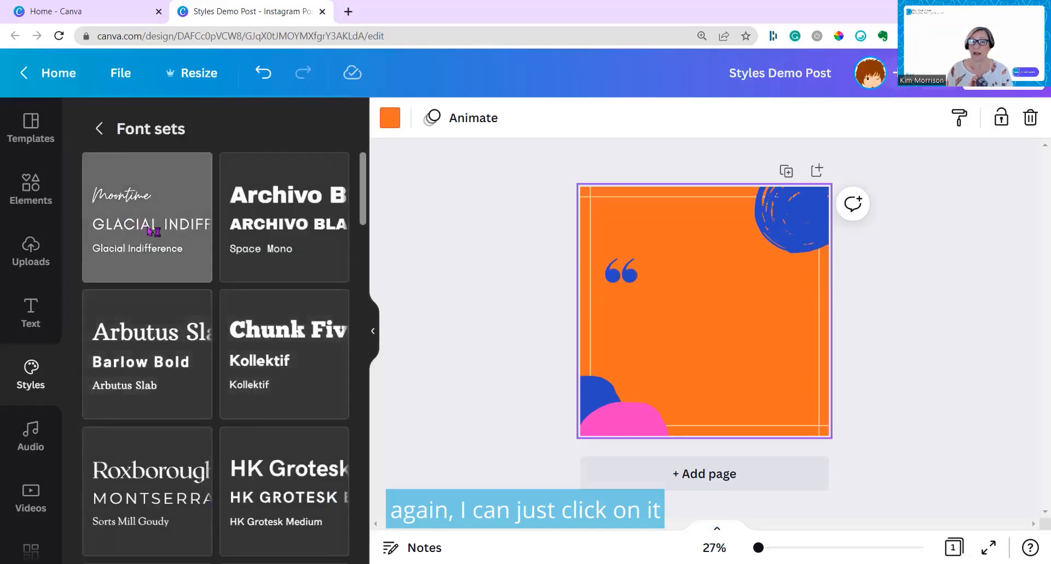
left_click(314, 232)
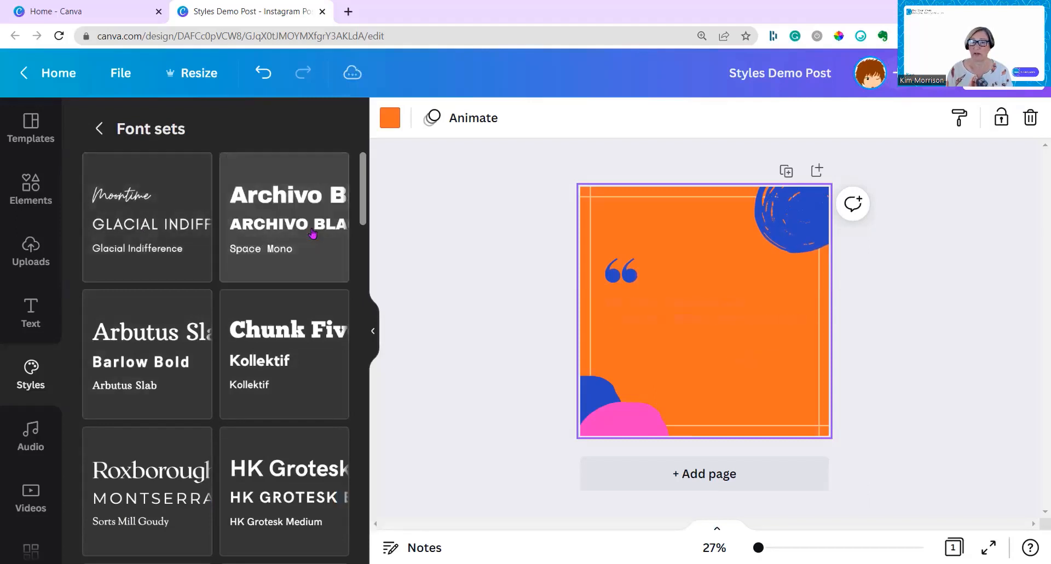
left_click(286, 329)
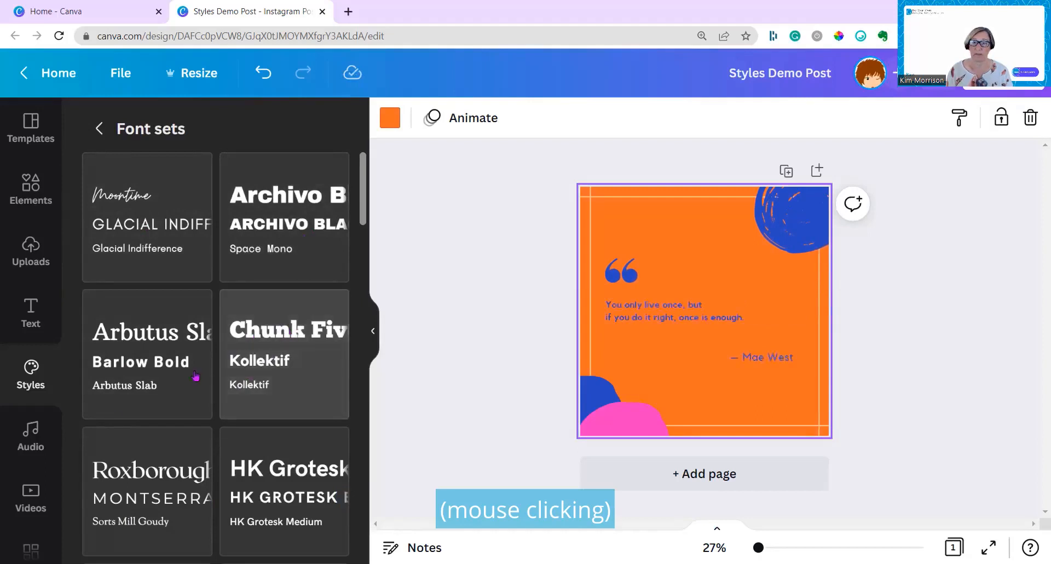
Compare the HK Grotesk and Roxborough font sets on the quote and settle on Roxborough with Montserrat and Sorts Mill Goudy.
scroll(195, 395, "down", 1)
left_click(194, 438)
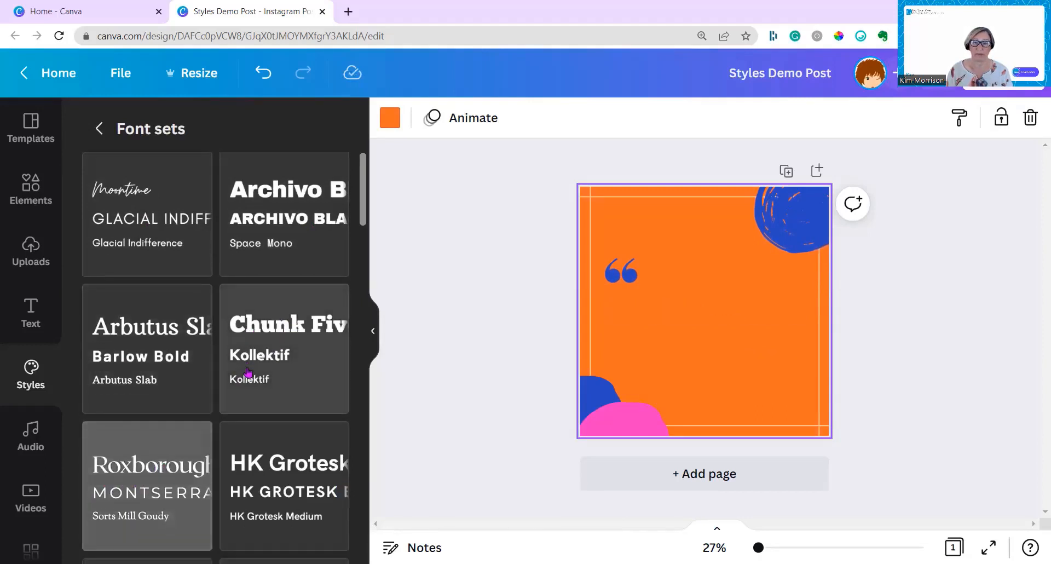
scroll(248, 372, "down", 1)
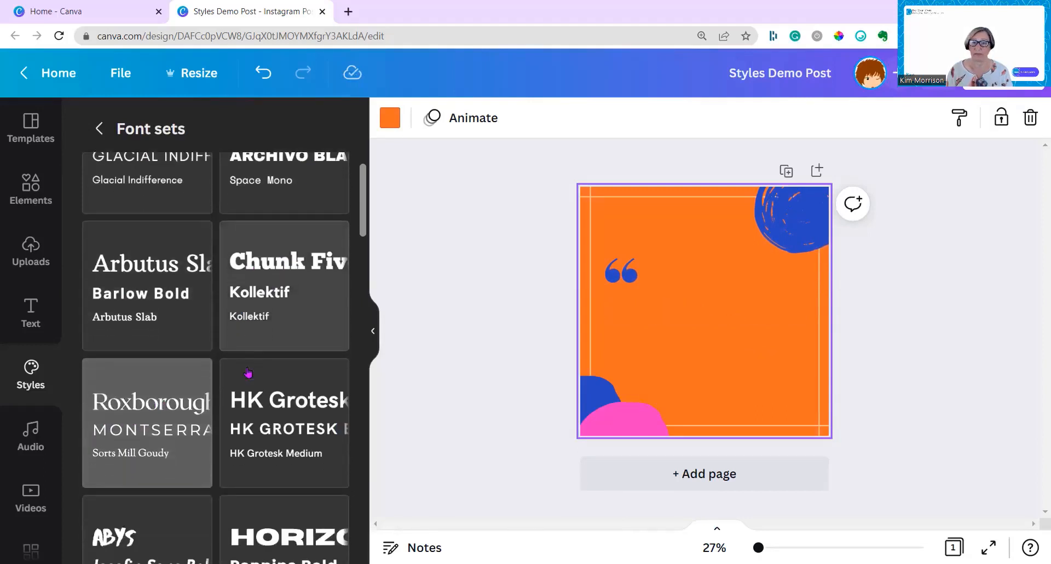
left_click(280, 433)
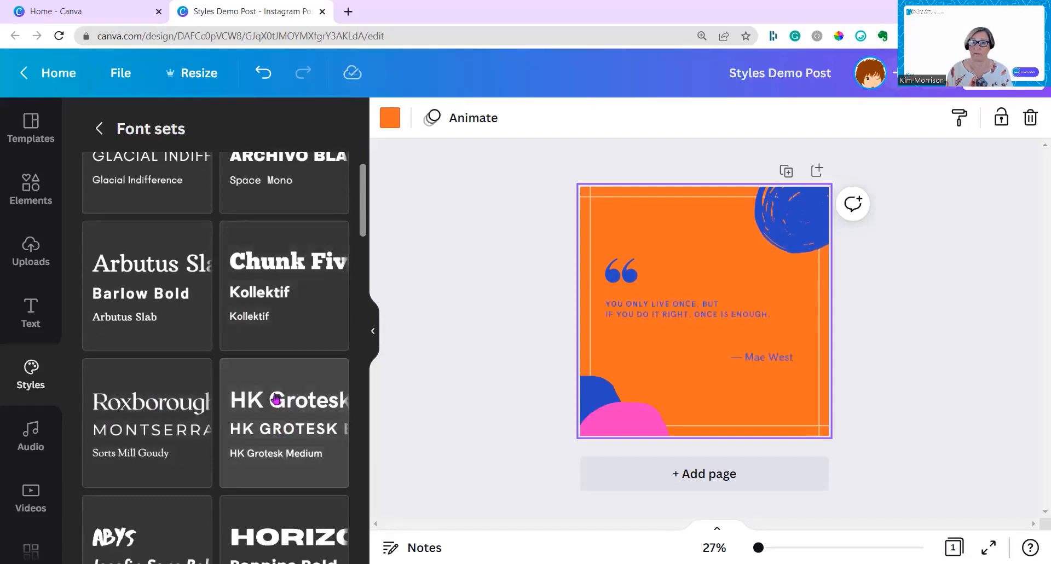
scroll(145, 357, "down", 1)
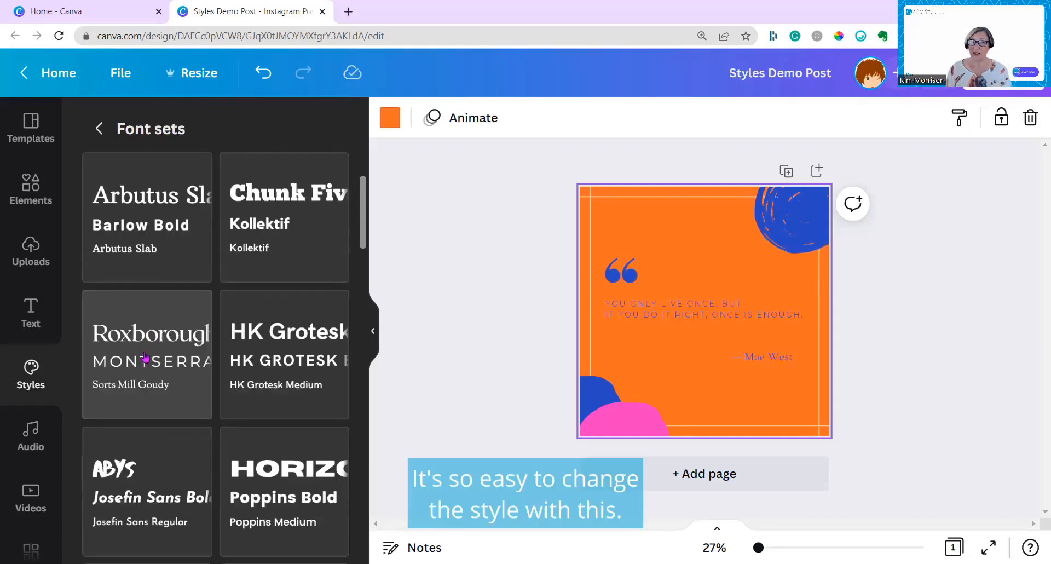
From the colour and font combinations, apply the yellow-green Ovo and Now set and shuffle its colours until the background is brown.
scroll(147, 353, "up", 2)
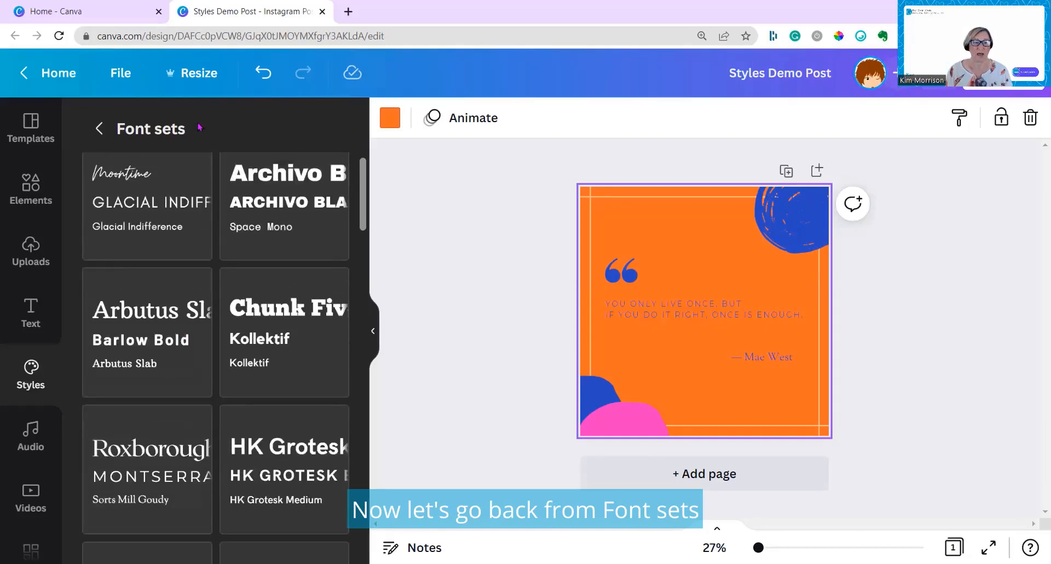
left_click(100, 129)
scroll(134, 424, "down", 4)
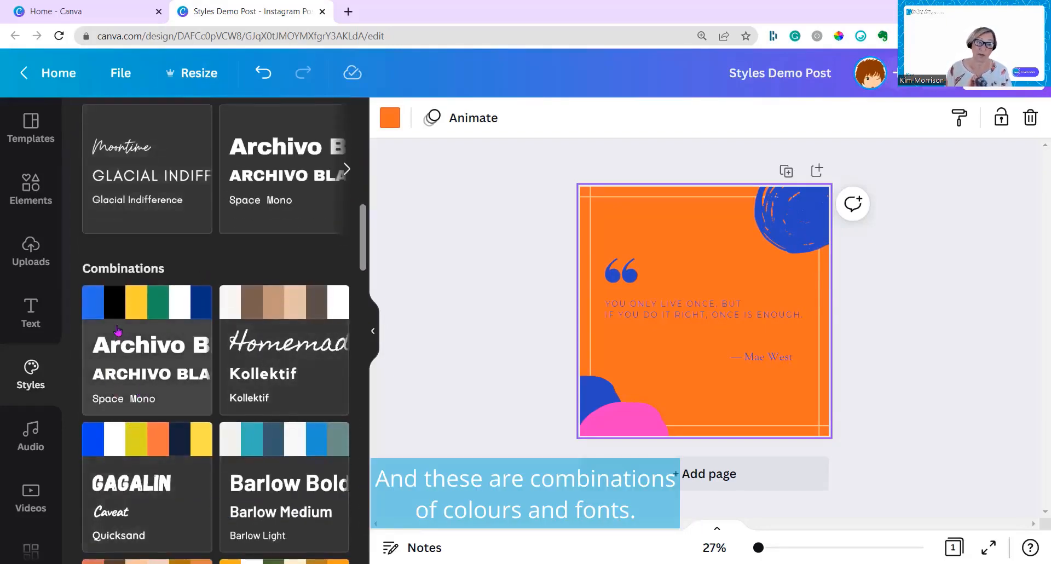
scroll(284, 315, "down", 5)
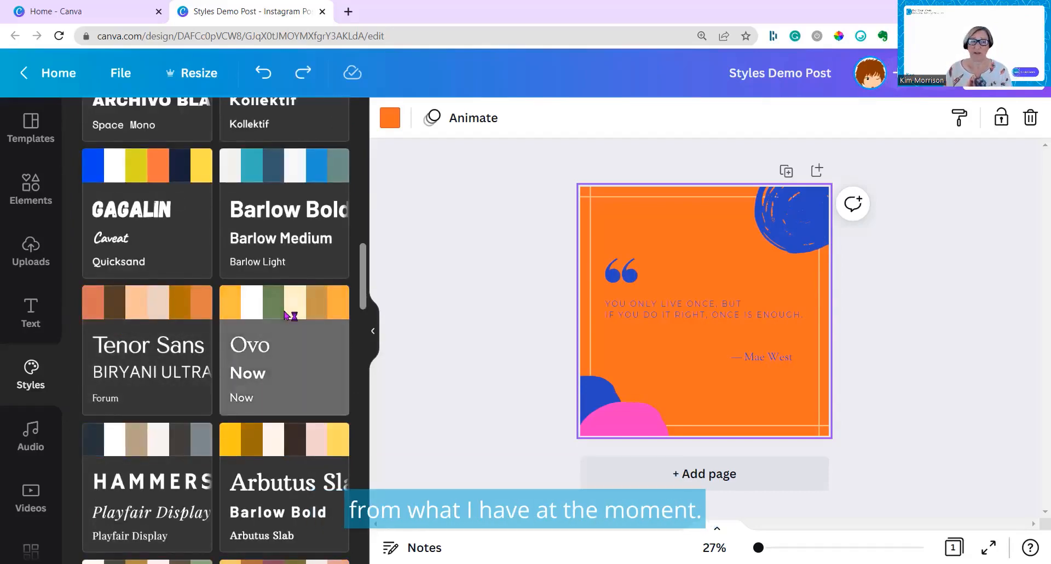
left_click(285, 313)
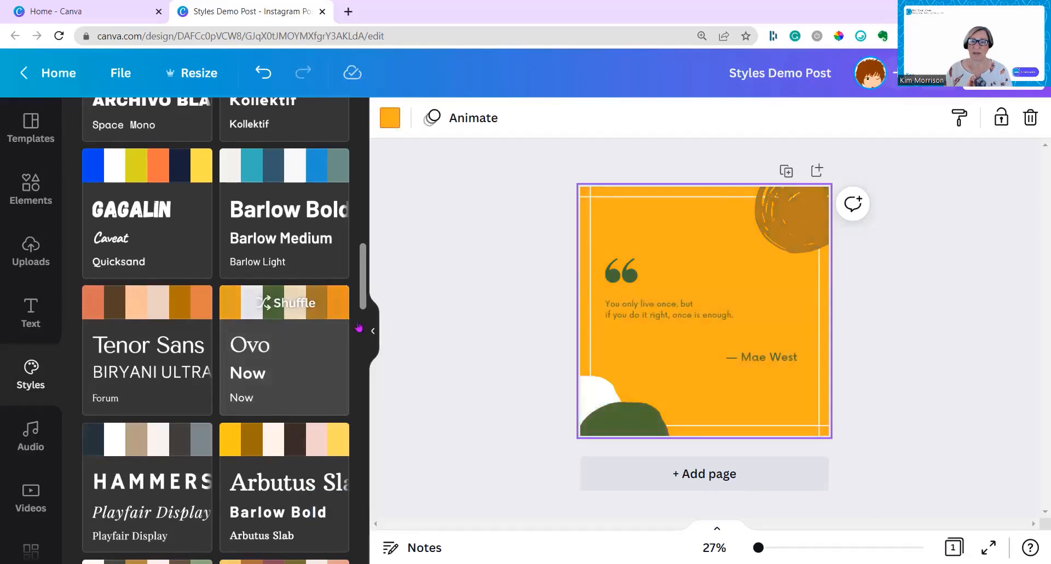
left_click(291, 304)
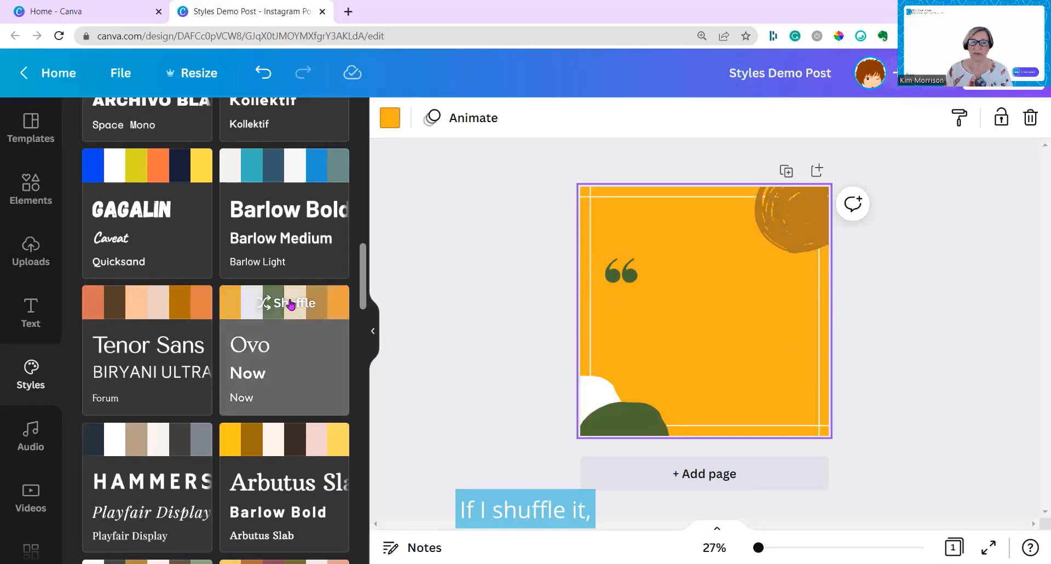
left_click(291, 305)
left_click(291, 305)
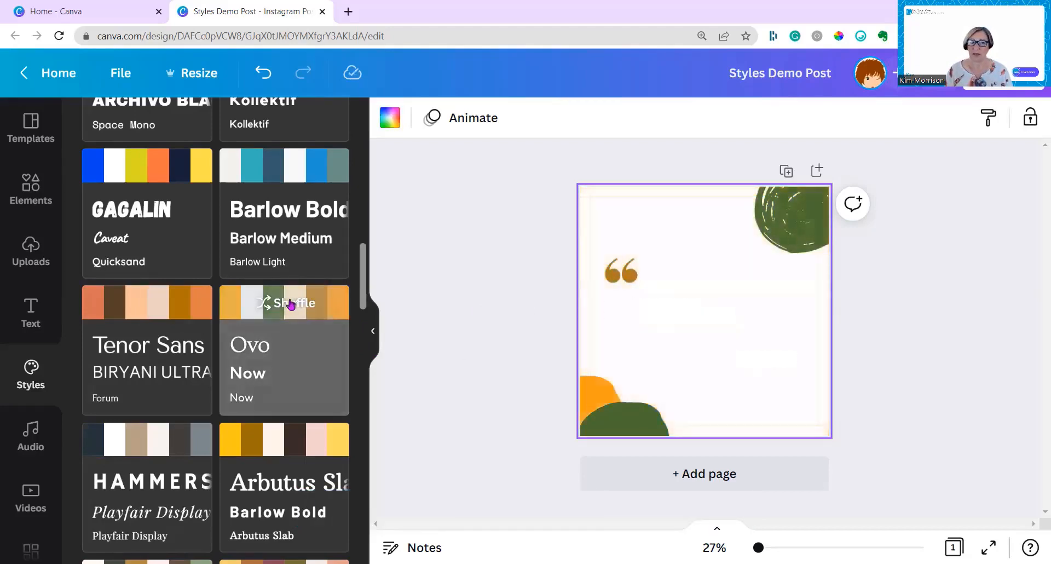
left_click(290, 304)
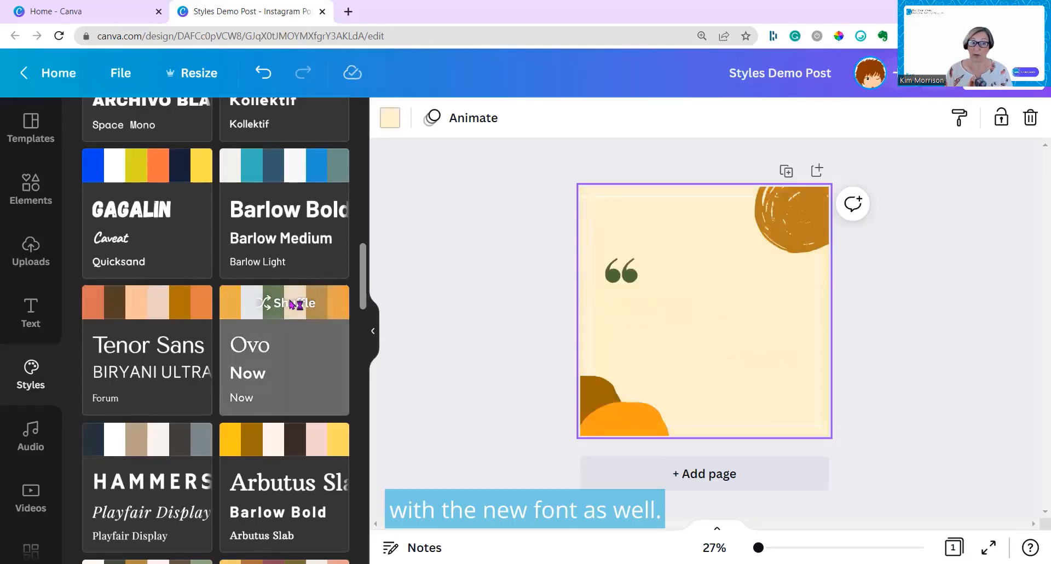
left_click(291, 304)
Apply the Hammersmith and Playfair Display combination and shuffle its colours until the background is slate grey.
scroll(274, 323, "down", 5)
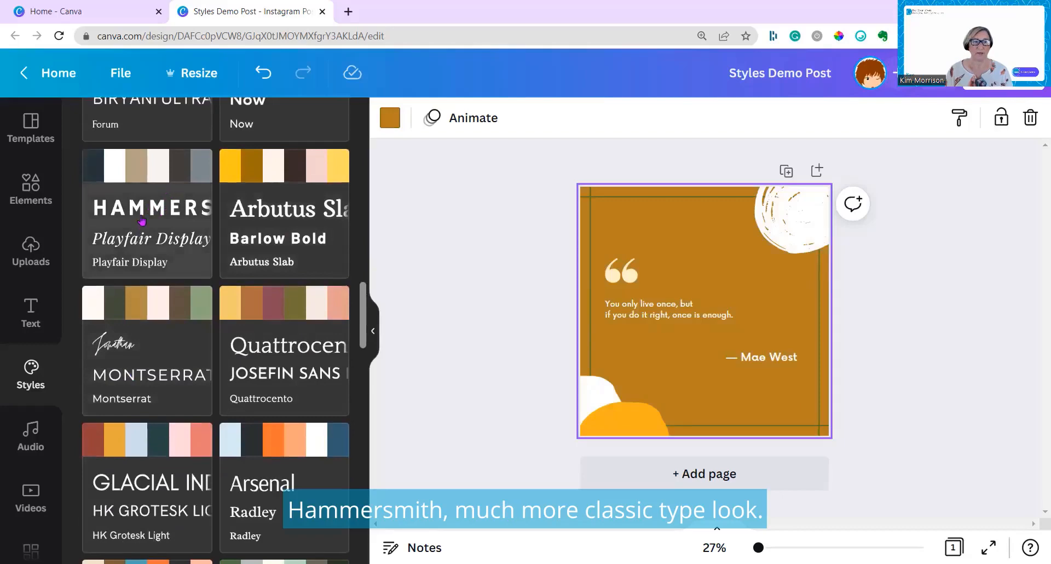
left_click(158, 207)
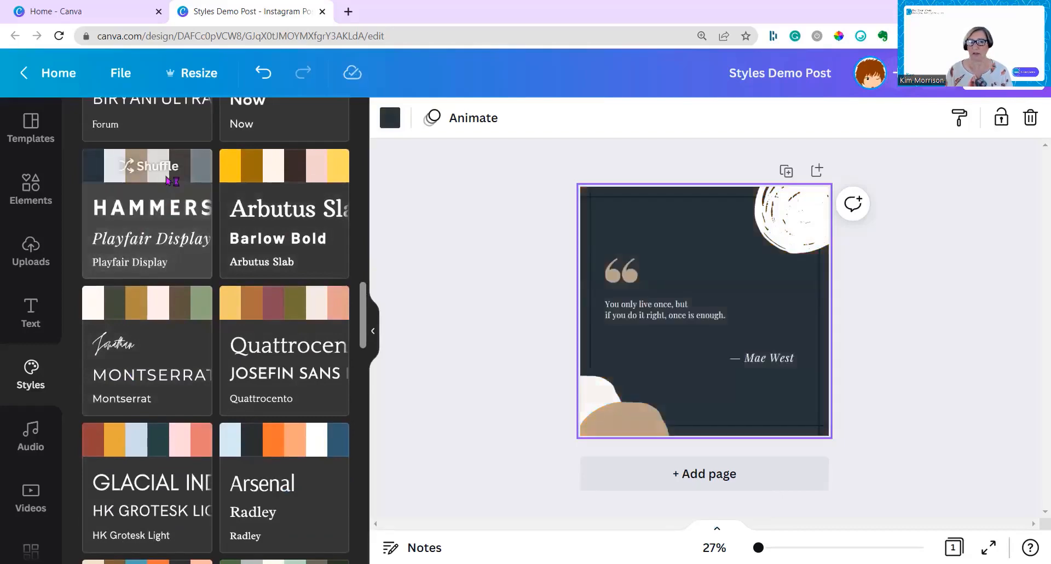
left_click(166, 180)
left_click(170, 180)
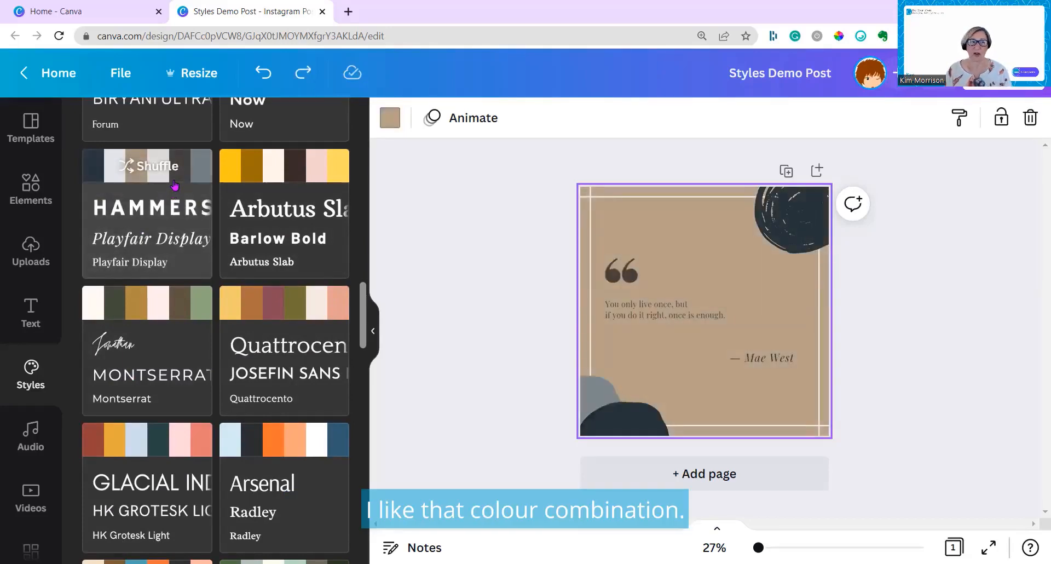
left_click(176, 173)
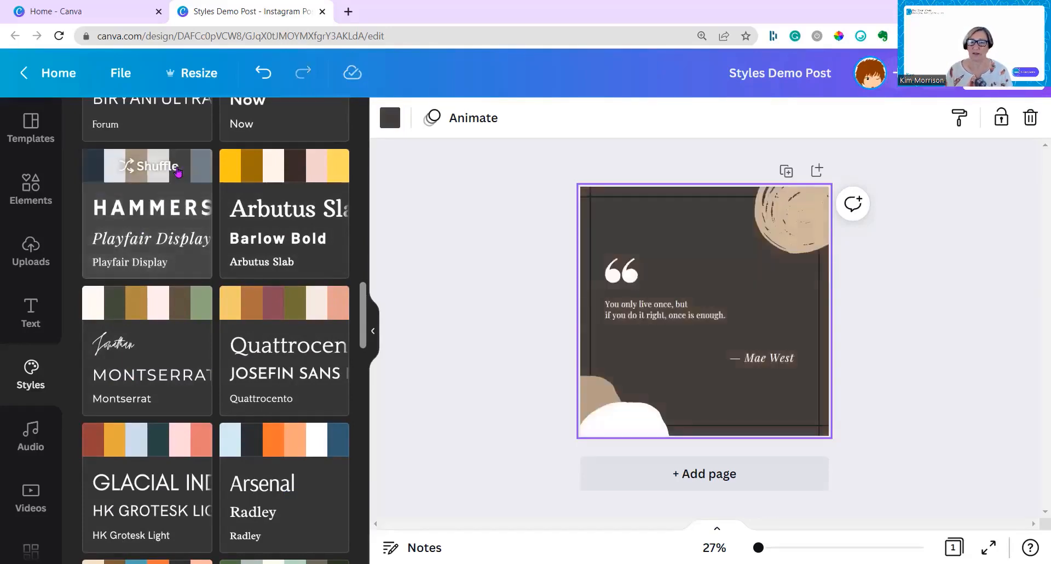
left_click(178, 173)
Try the Quattrocento and Josefin Sans combination shuffled to a pale pink background, and replace it with the green Belleza and Manjari Thin combination.
scroll(290, 351, "down", 1)
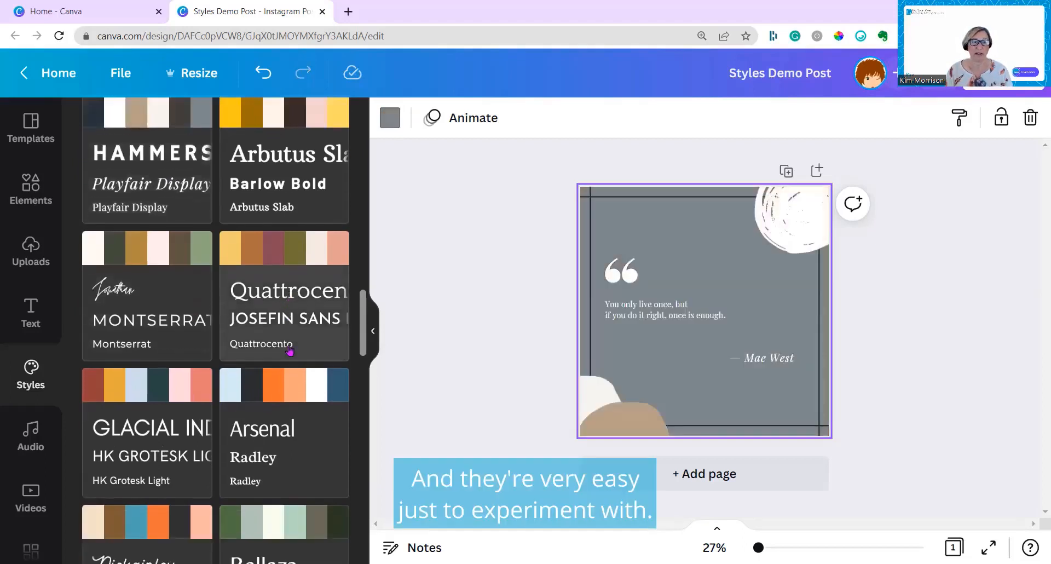
left_click(288, 277)
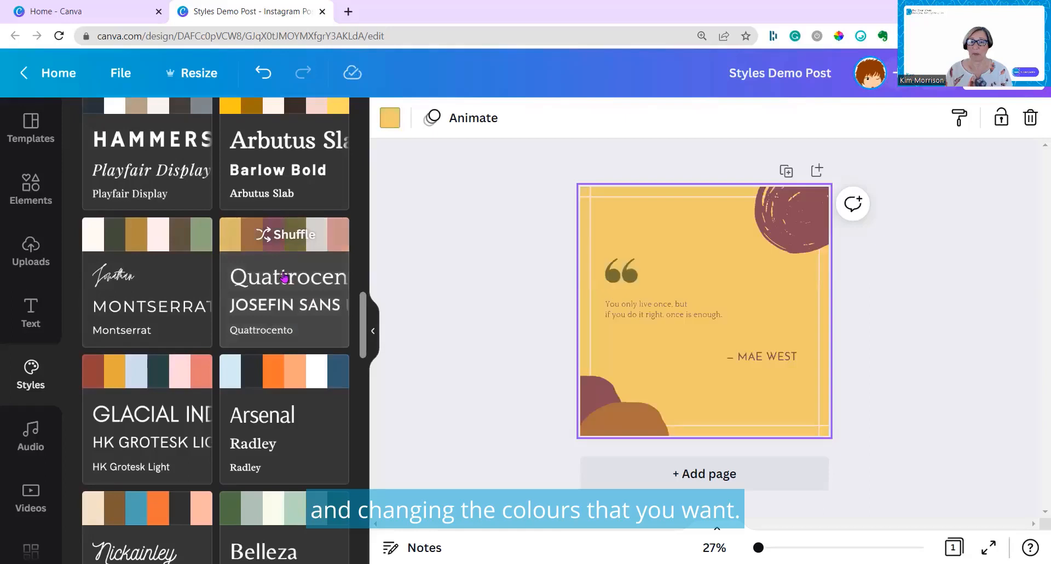
left_click(290, 238)
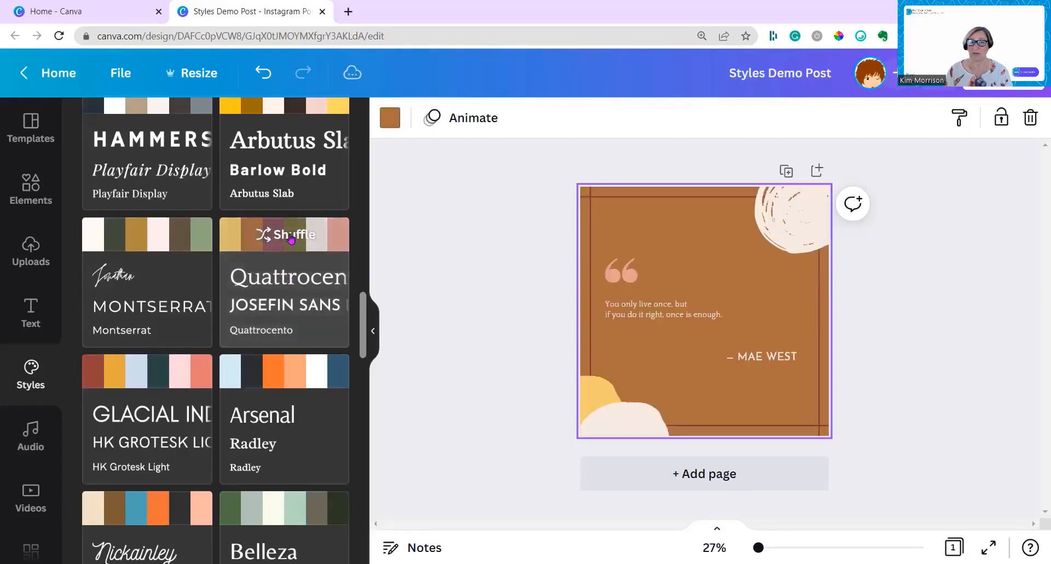
left_click(293, 238)
left_click(291, 237)
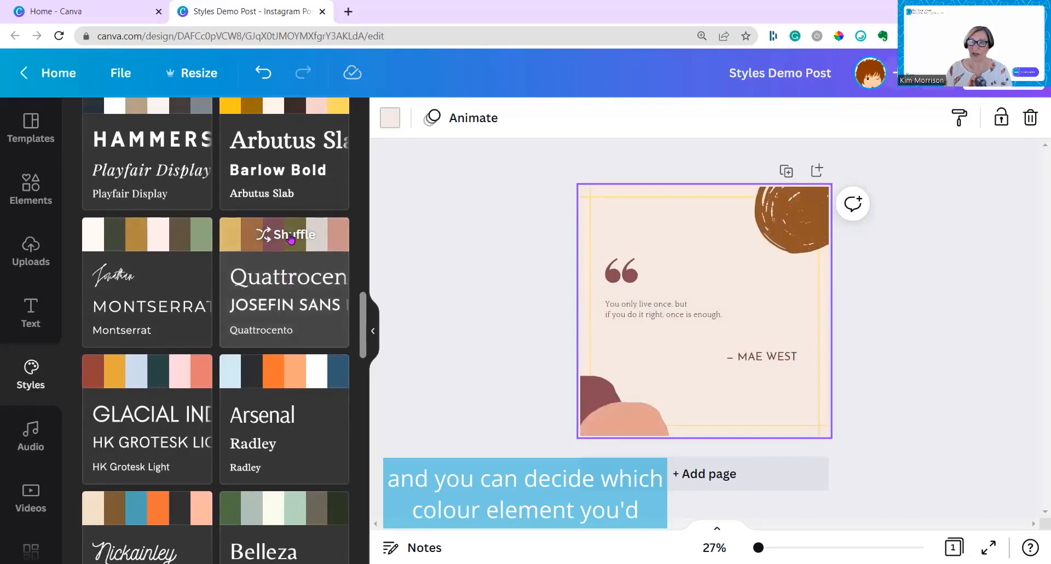
scroll(88, 380, "down", 4)
left_click(273, 344)
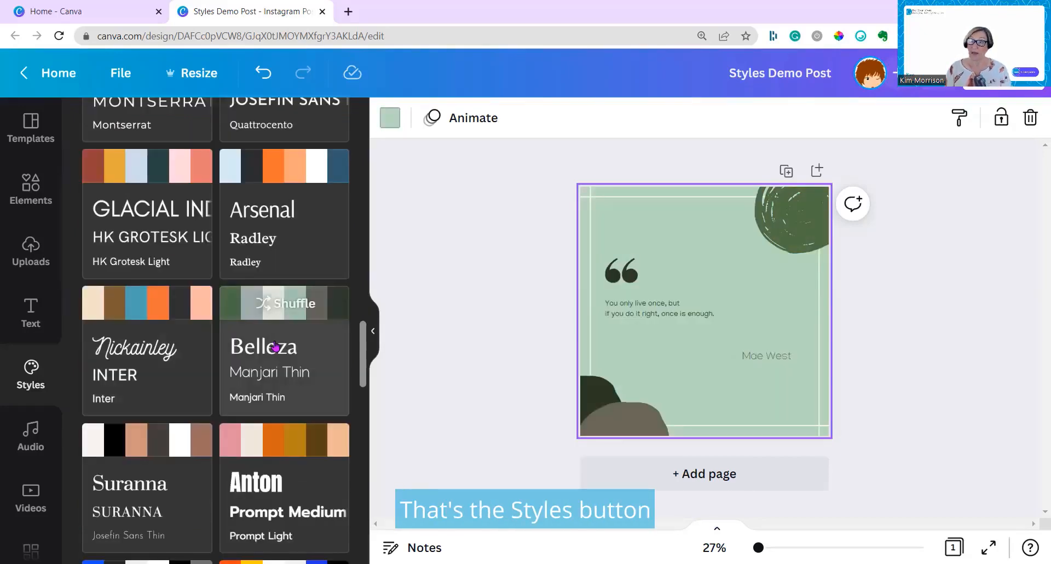